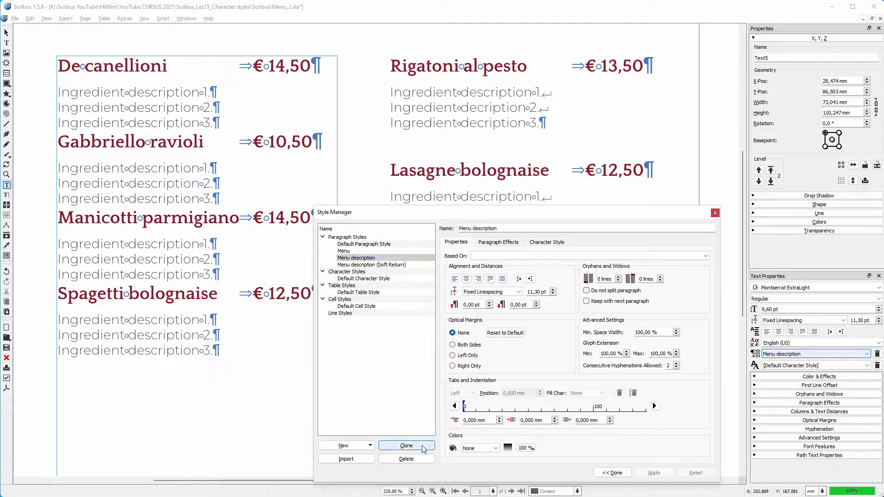
# Step: Clone Menu description as 'Menu description + Space Below' with 21 pt space below, and apply it
pyautogui.click(406, 446)
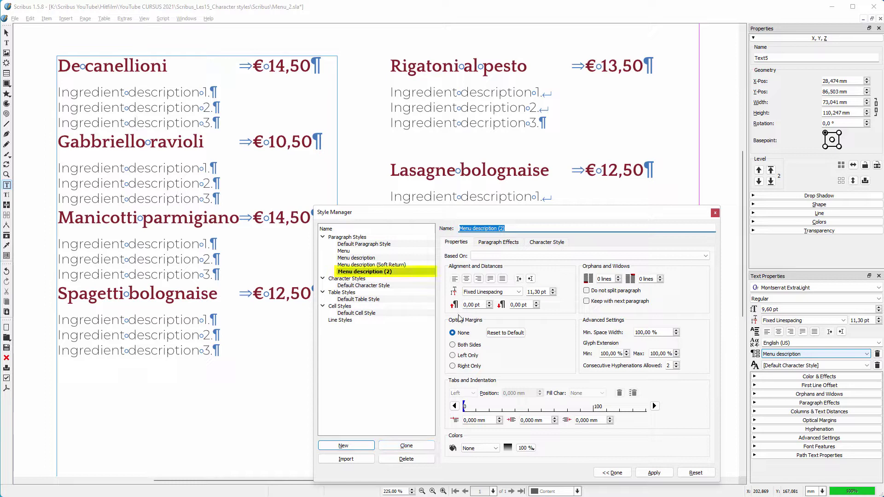
pyautogui.click(512, 228)
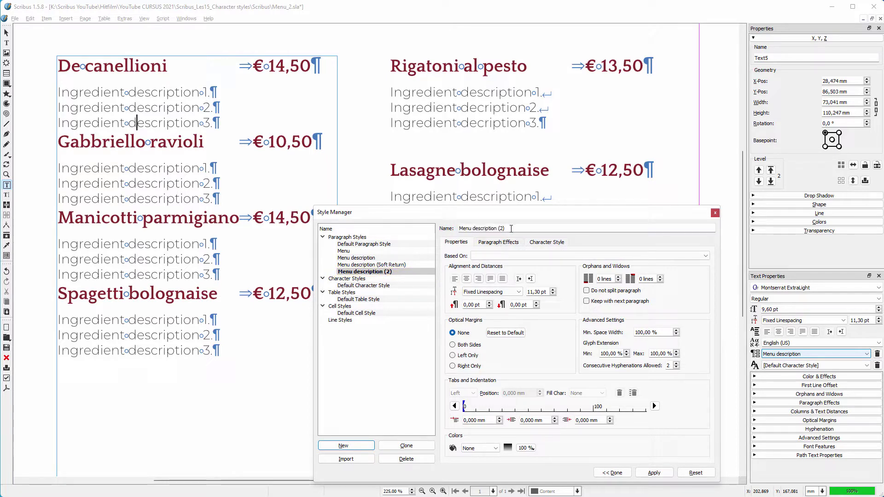
pyautogui.press('BackSpace')
pyautogui.write('+ Space Below')
pyautogui.doubleClick(518, 304)
pyautogui.write('21')
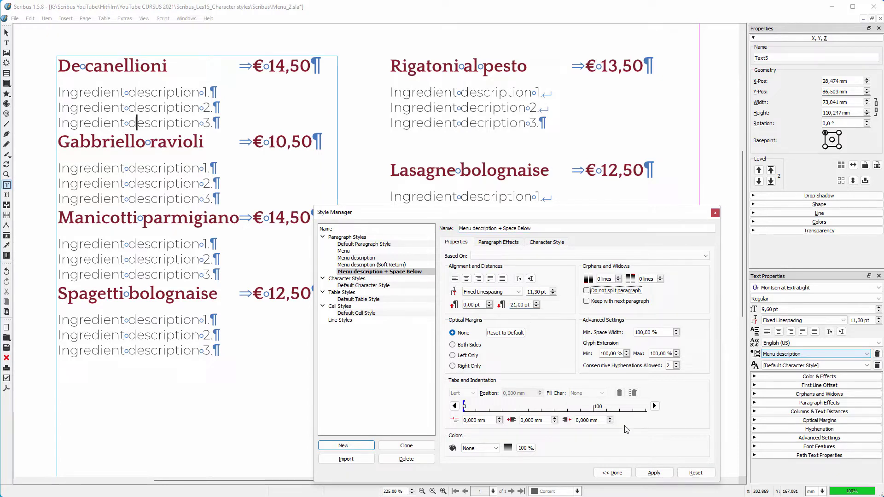
pyautogui.click(653, 473)
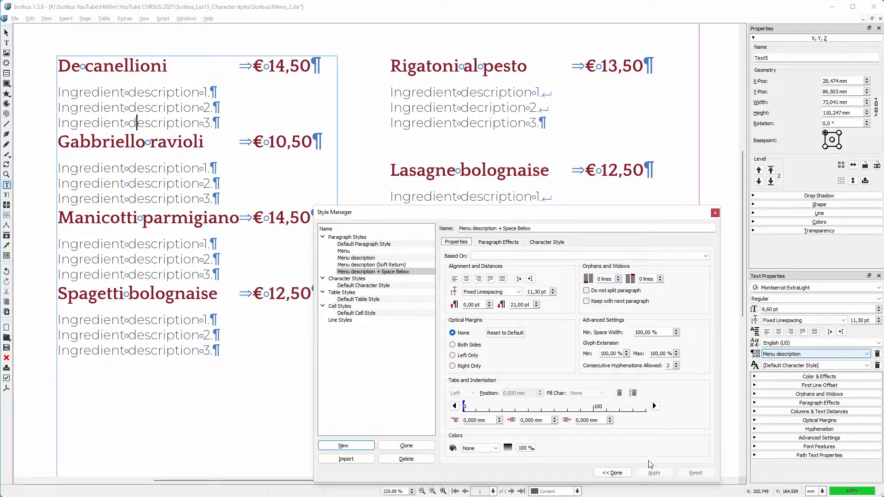
# Step: Apply 'Menu description + Space Below' to each dish's last description line, including Manicotti
pyautogui.click(814, 354)
pyautogui.click(822, 392)
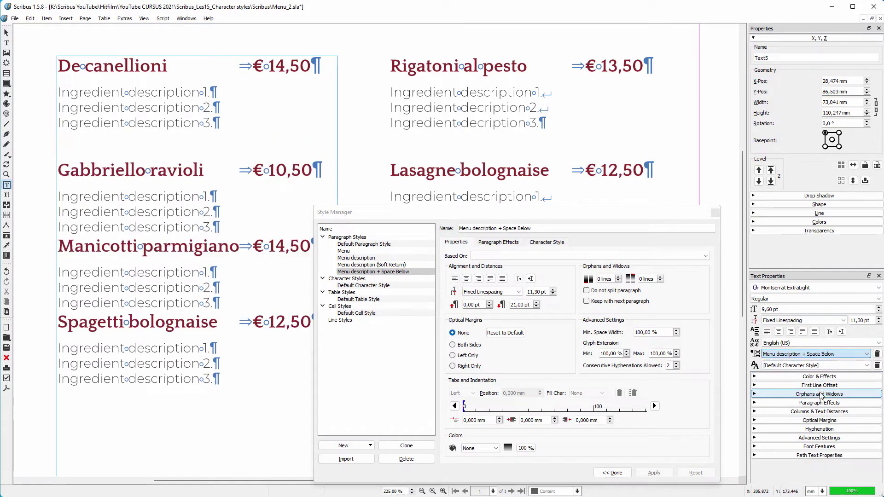
pyautogui.hotkey('ctrl', 'z')
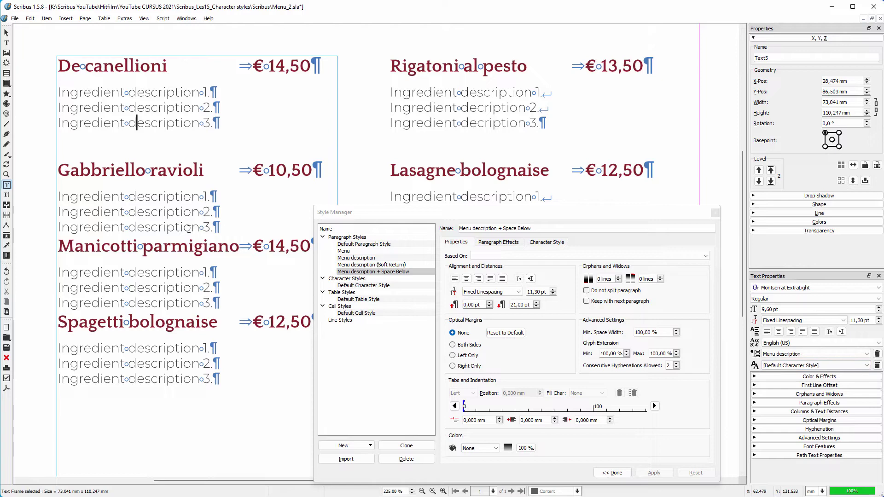
pyautogui.click(814, 354)
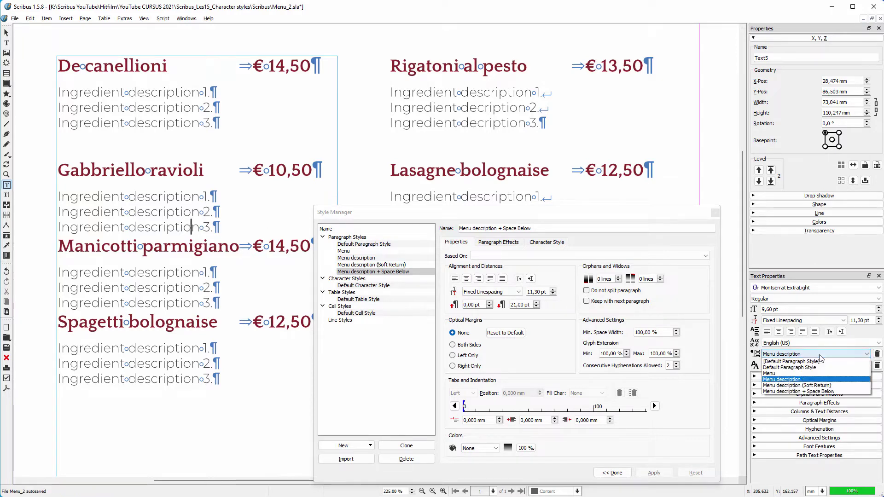
pyautogui.click(814, 392)
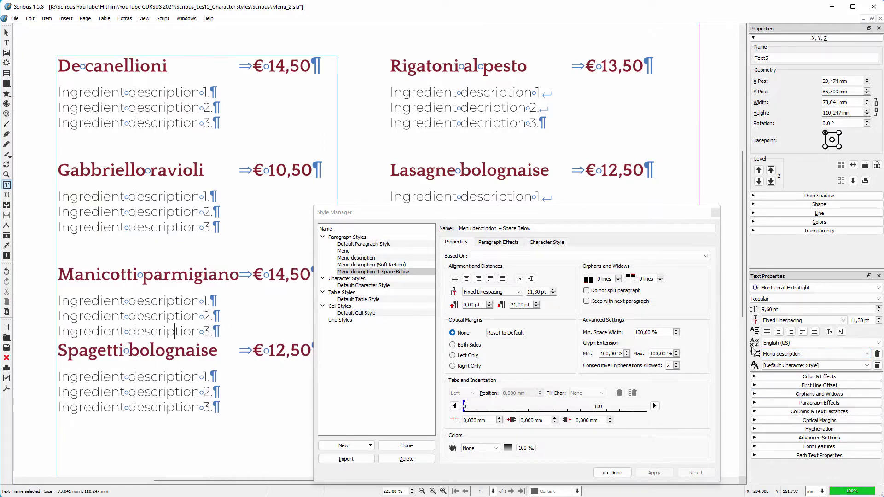
pyautogui.hotkey('ctrl', 'z')
pyautogui.click(815, 353)
pyautogui.click(819, 392)
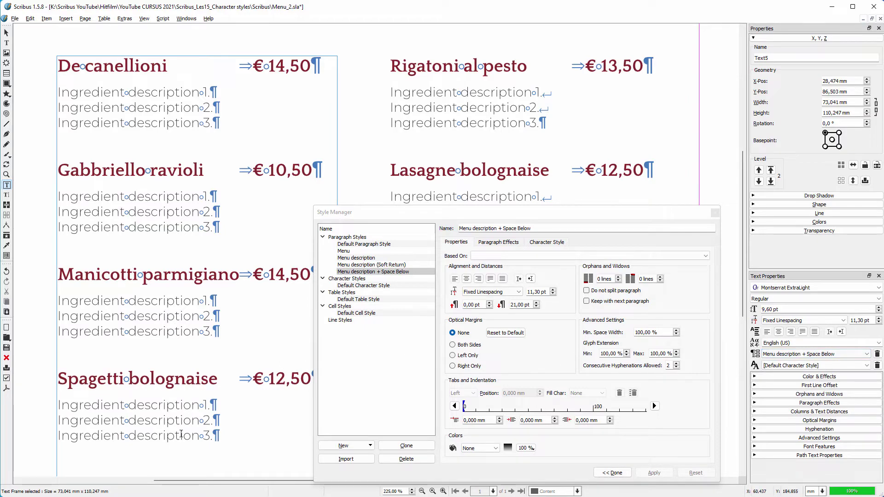
pyautogui.click(814, 354)
pyautogui.click(819, 391)
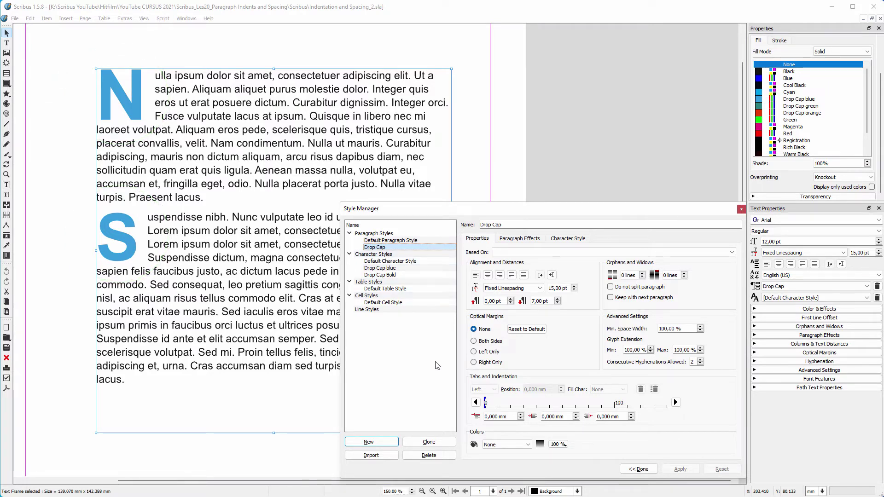
# Step: Clone Drop Cap as 'Body Text' with drop caps unchecked under Paragraph Effects, and apply
pyautogui.click(428, 441)
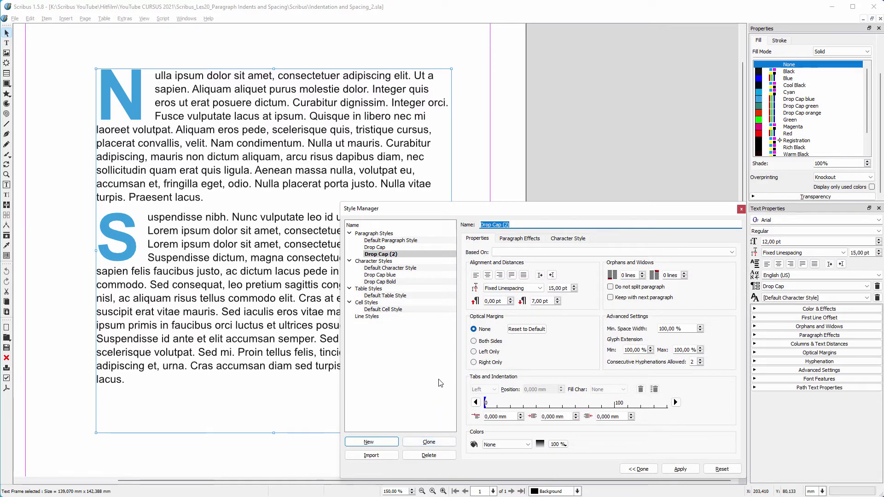
pyautogui.write('Body Text')
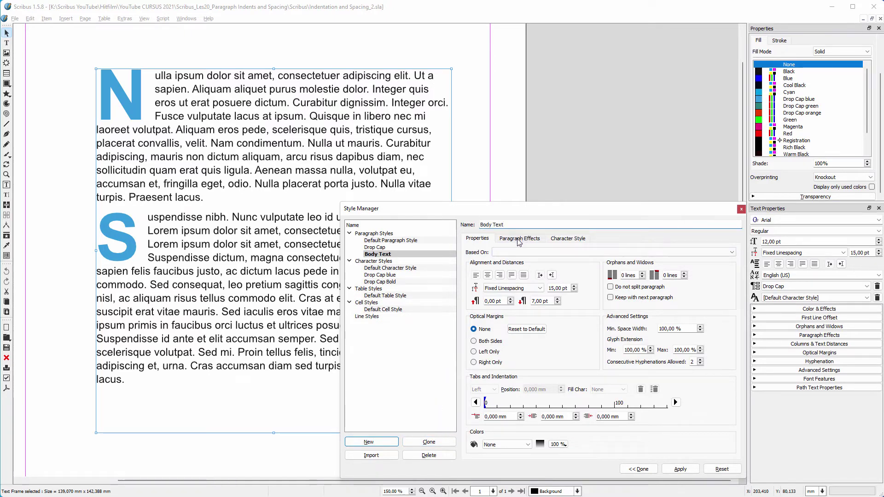
pyautogui.click(518, 238)
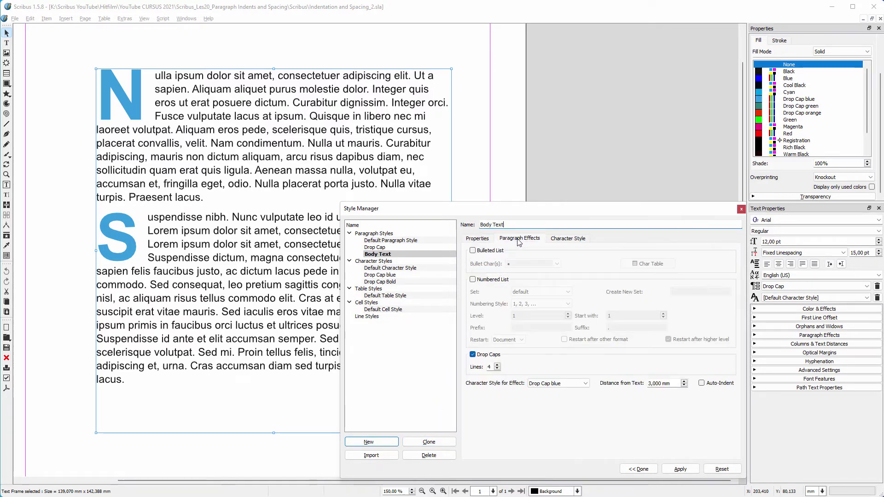
pyautogui.click(472, 354)
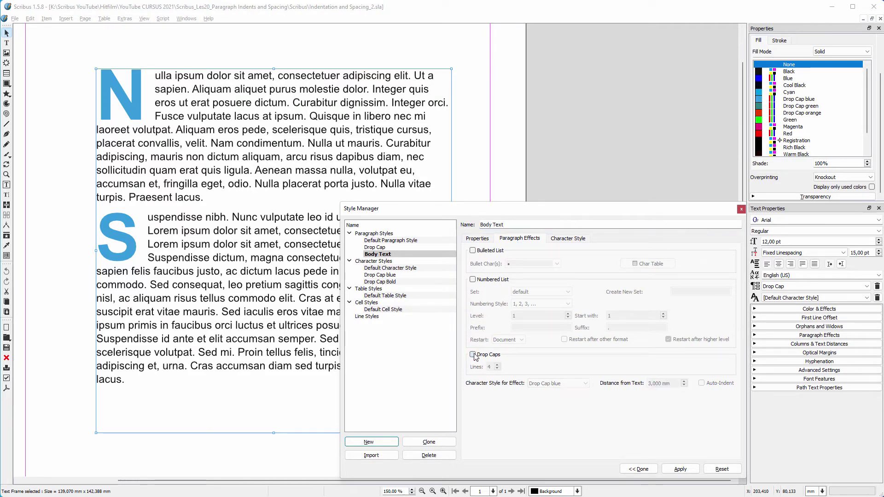
pyautogui.click(681, 468)
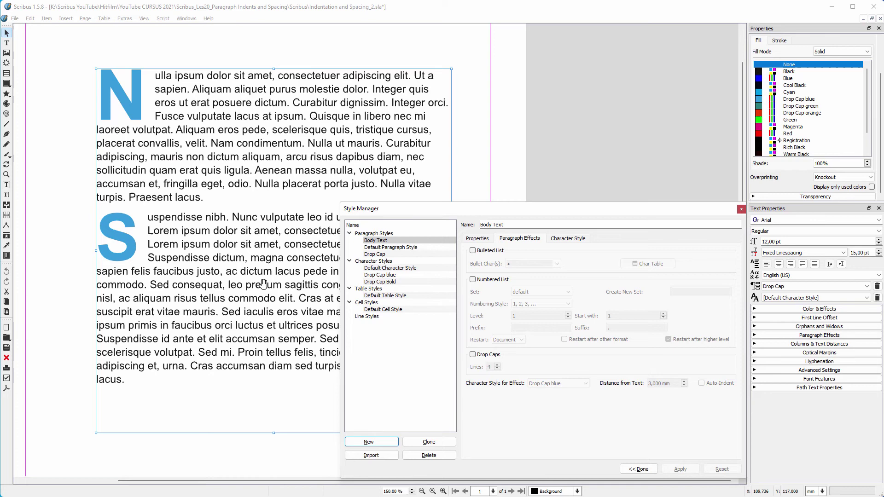
pyautogui.click(250, 287)
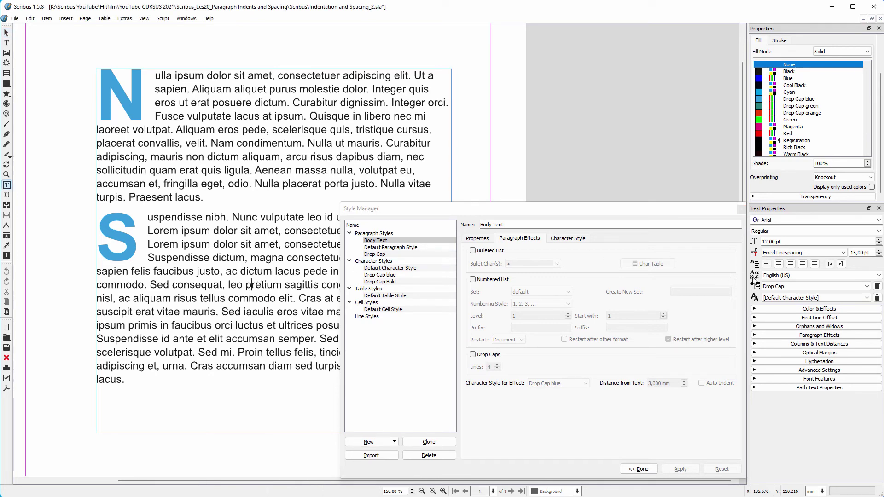